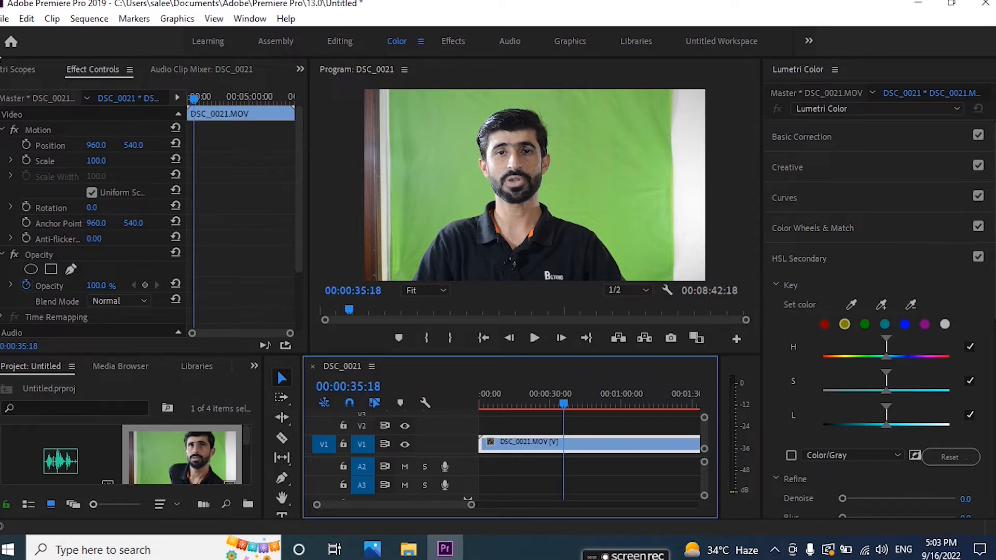
{"action": "left_click", "coordinate": [300, 70]}
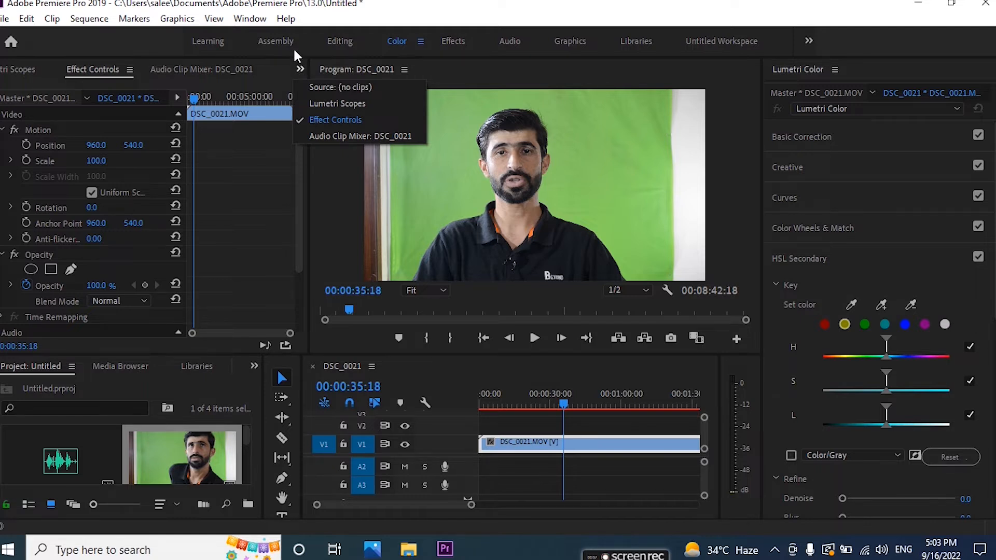
{"action": "left_click", "coordinate": [240, 19]}
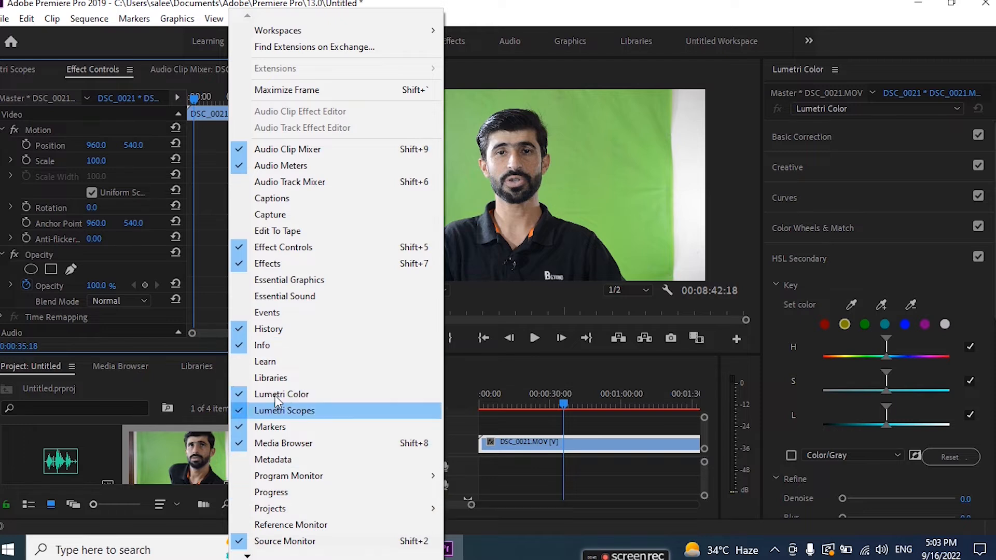
{"action": "left_click", "coordinate": [264, 264]}
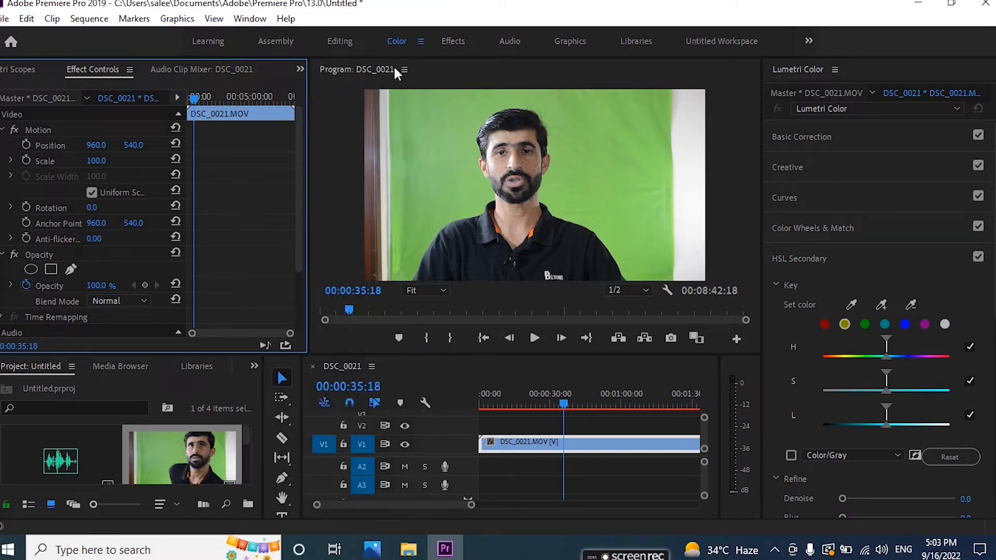
Step: Draw an opacity mask on DSC_0021.MOV with the Pen tool, enclosing the subject and green backdrop and excluding the side edges
{"action": "left_click", "coordinate": [70, 270]}
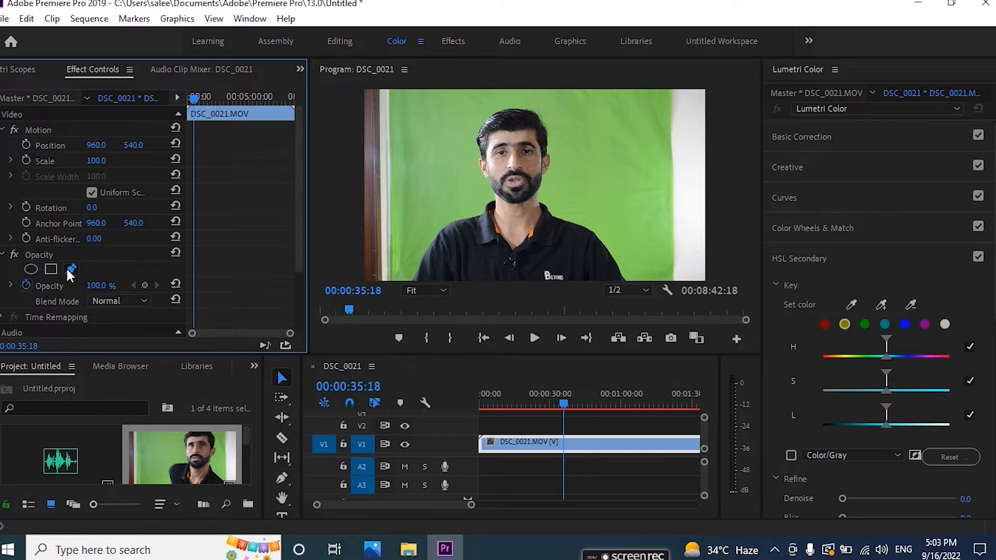
{"action": "left_click", "coordinate": [390, 87]}
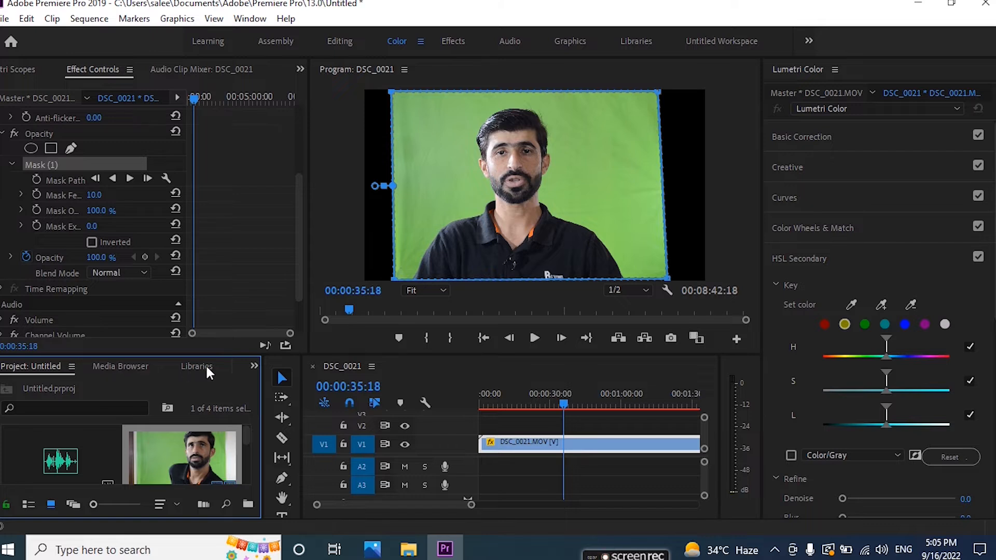
Step: Search the effects for "color key" and apply Color Key to the DSC_0021.MOV clip
{"action": "left_click", "coordinate": [254, 366]}
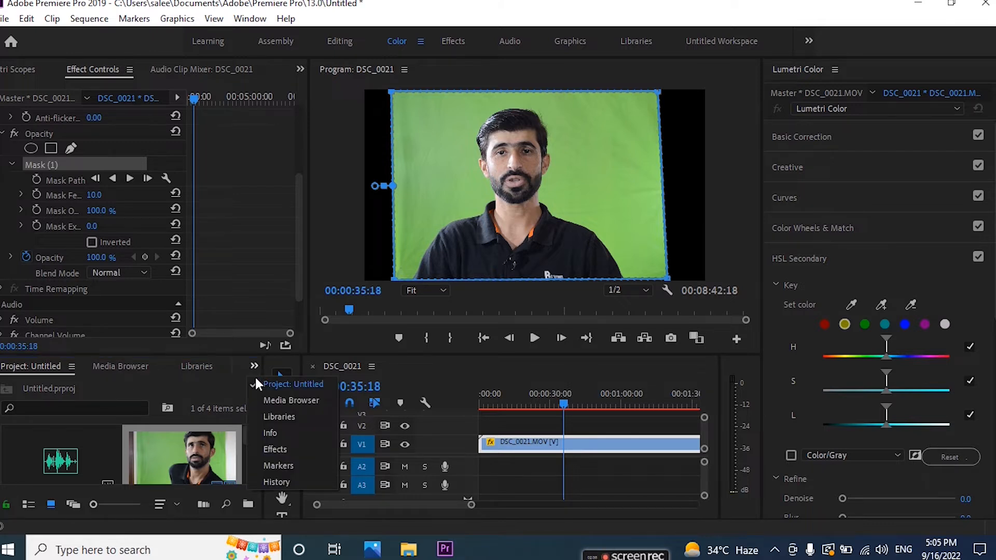
{"action": "left_click", "coordinate": [274, 450]}
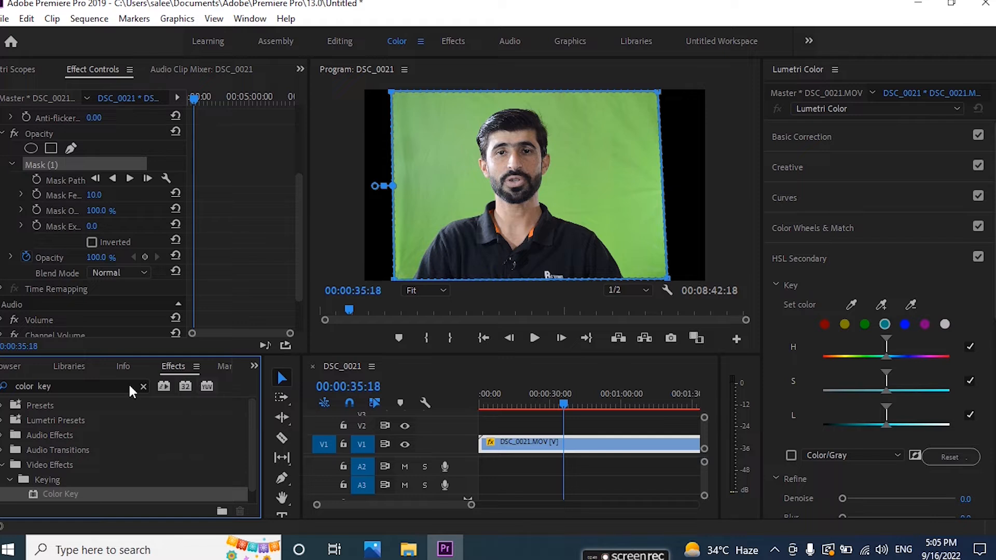
{"action": "left_click", "coordinate": [91, 385]}
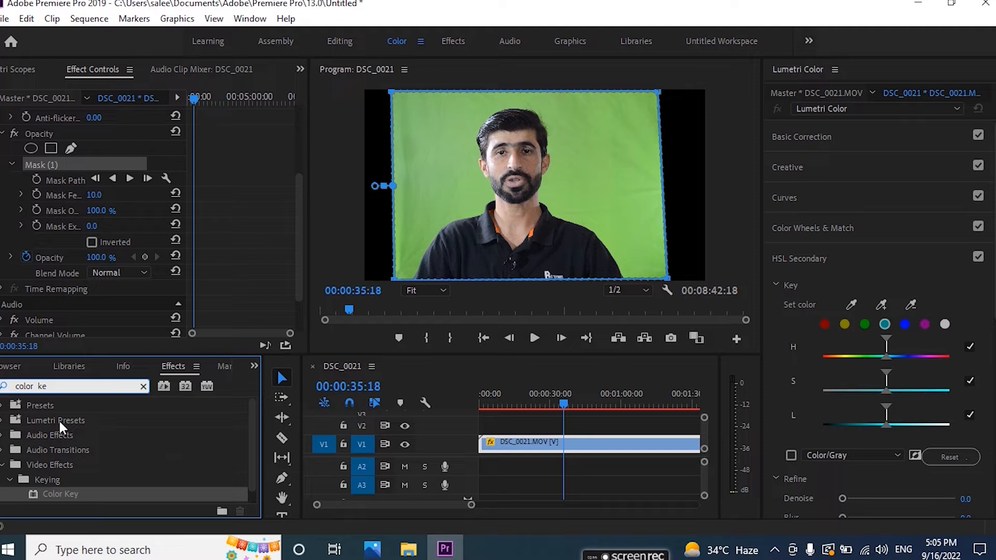
{"action": "key", "text": "BackSpace"}
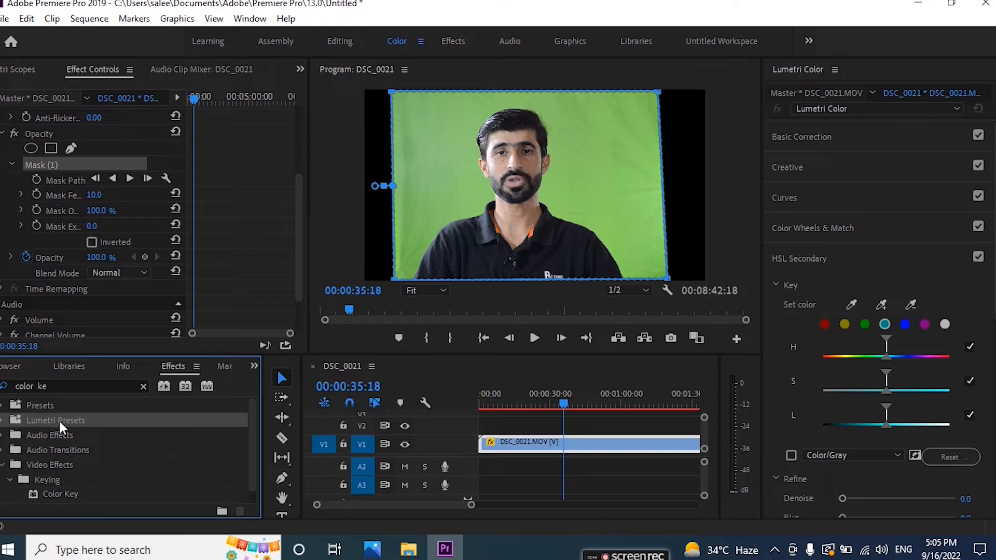
{"action": "left_click", "coordinate": [61, 385]}
{"action": "key", "text": "BackSpace"}
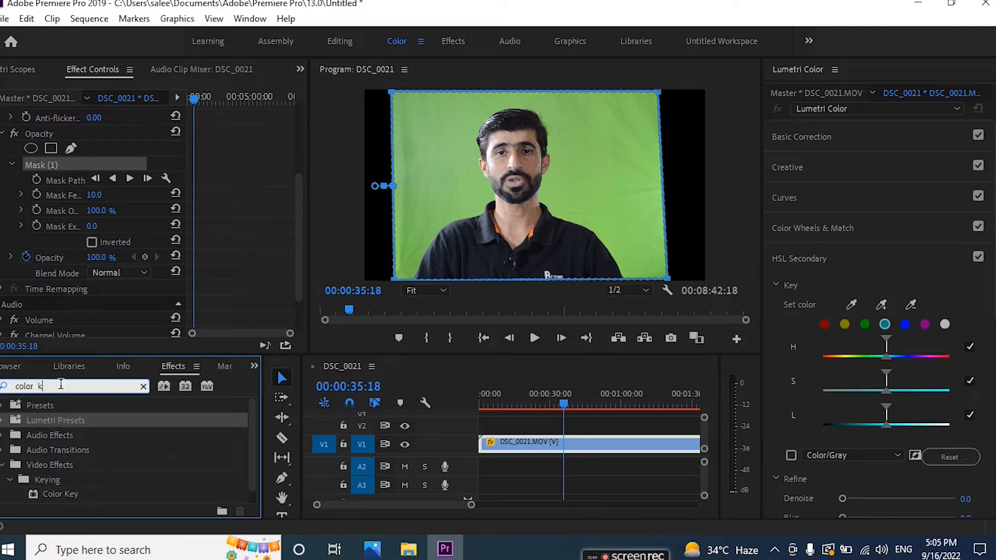
{"action": "key", "text": "BackSpace"}
{"action": "key", "text": "BackSpace"}
{"action": "key", "text": "BackSpace"}
{"action": "key", "text": "BackSpace"}
{"action": "key", "text": "BackSpace"}
{"action": "key", "text": "BackSpace"}
{"action": "key", "text": "BackSpace"}
{"action": "type", "text": "col"}
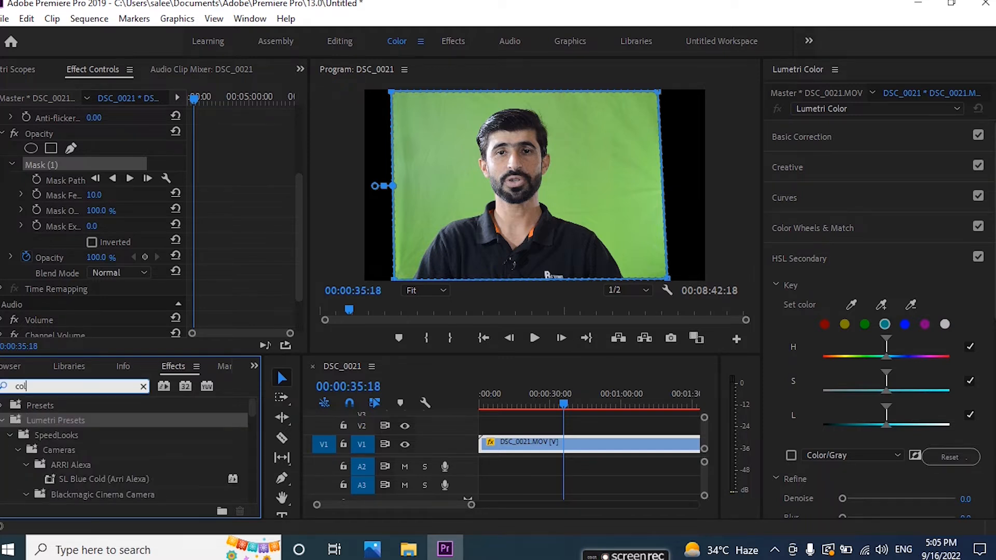
{"action": "type", "text": "or key"}
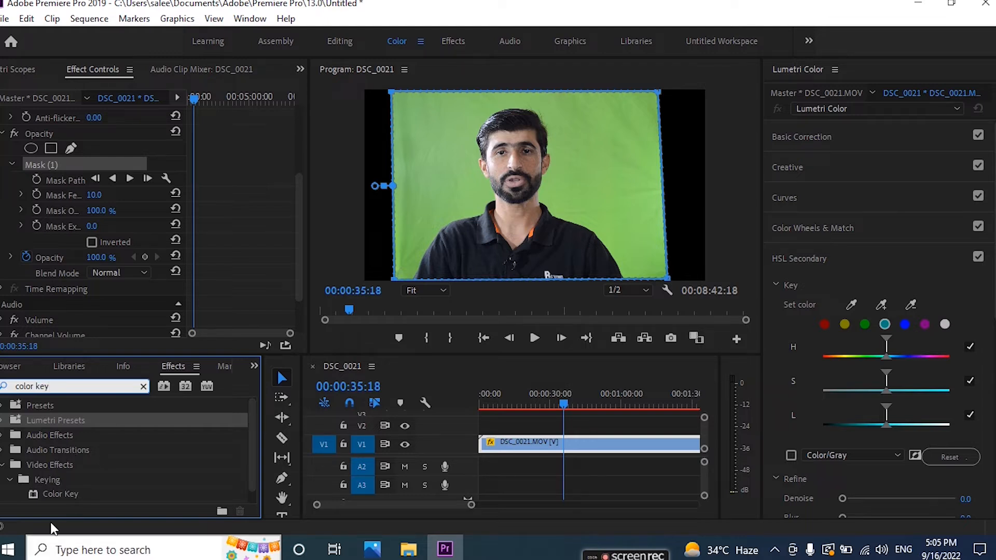
{"action": "left_click_drag", "start_coordinate": [57, 495], "coordinate": [531, 447]}
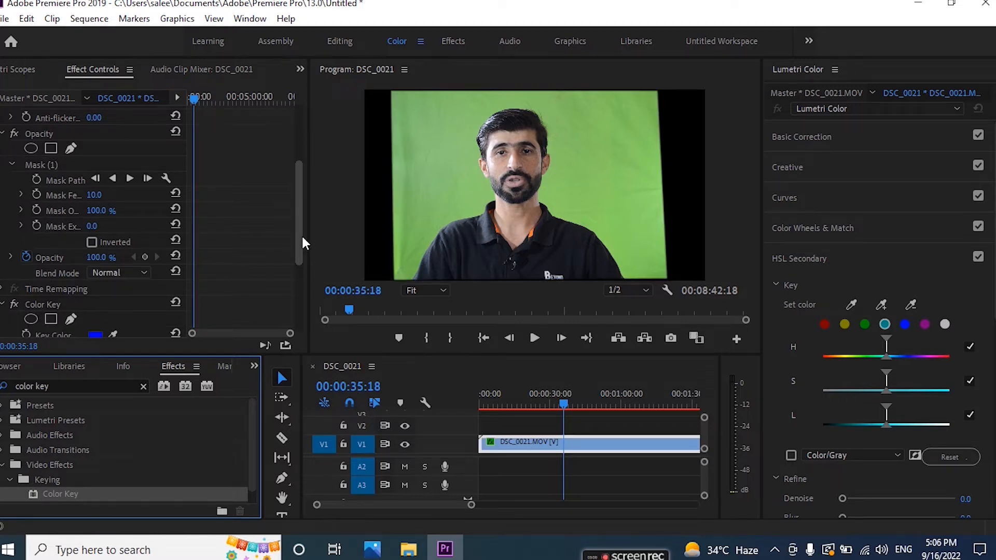
Step: Sample the green backdrop beside the subject as the Key Color of the Color Key effect
{"action": "left_click_drag", "start_coordinate": [297, 236], "coordinate": [297, 251]}
{"action": "scroll", "coordinate": [291, 275], "scroll_direction": "down", "scroll_amount": 4}
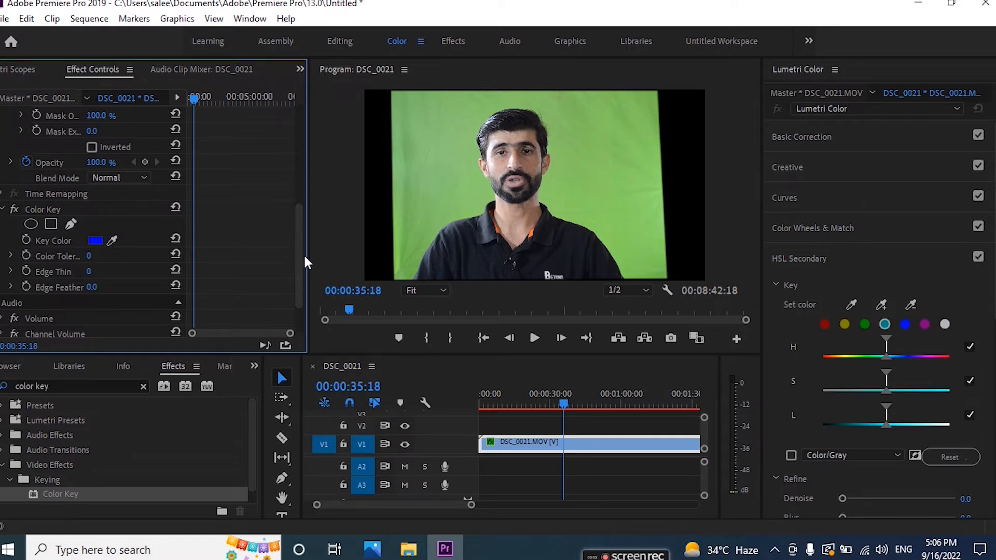
{"action": "left_click", "coordinate": [95, 241]}
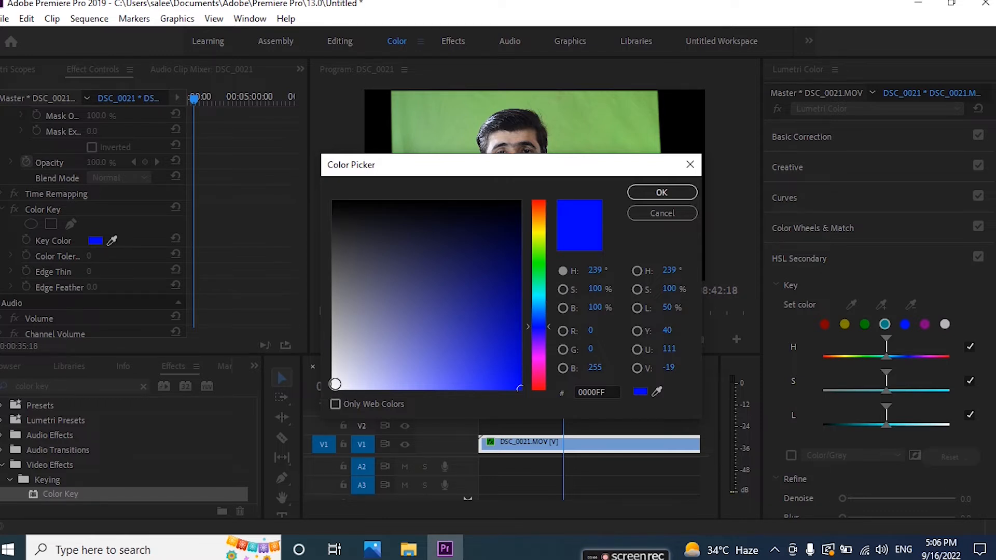
{"action": "left_click", "coordinate": [335, 384]}
{"action": "left_click", "coordinate": [659, 195]}
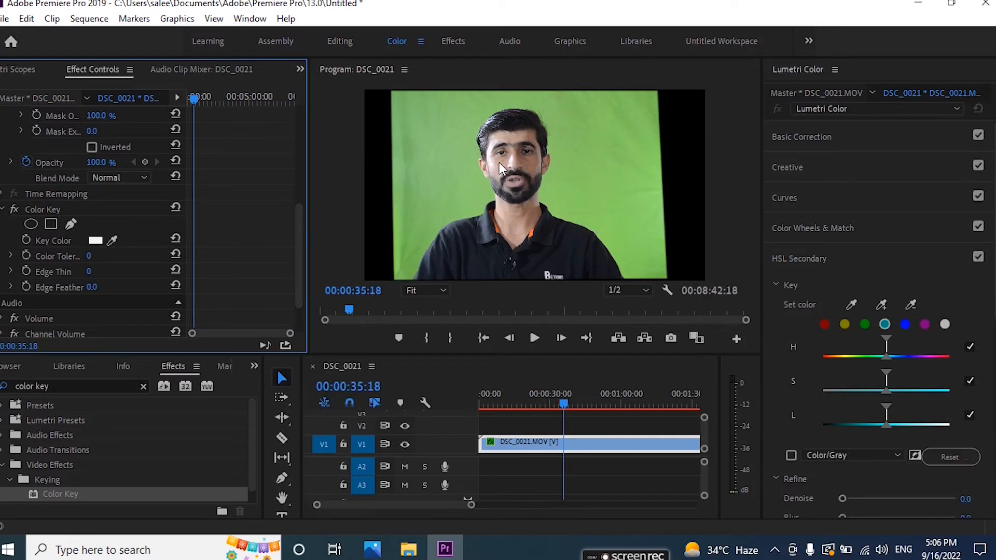
{"action": "left_click", "coordinate": [112, 239]}
{"action": "left_click", "coordinate": [462, 171]}
Step: Set the Color Key effect's Color Tolerance to 56 and adjust its Edge Thin value
{"action": "left_click_drag", "start_coordinate": [299, 254], "coordinate": [299, 273]}
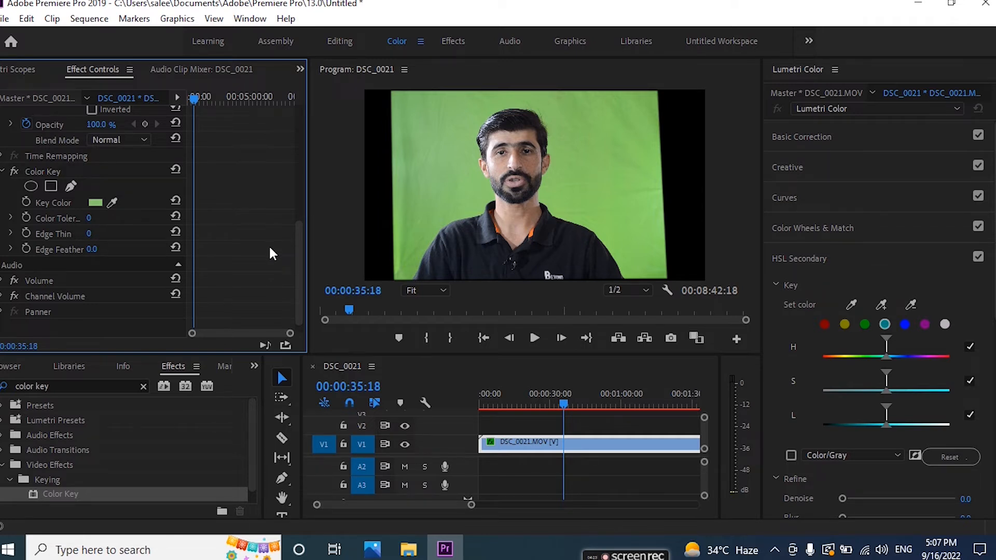
{"action": "left_click", "coordinate": [11, 218]}
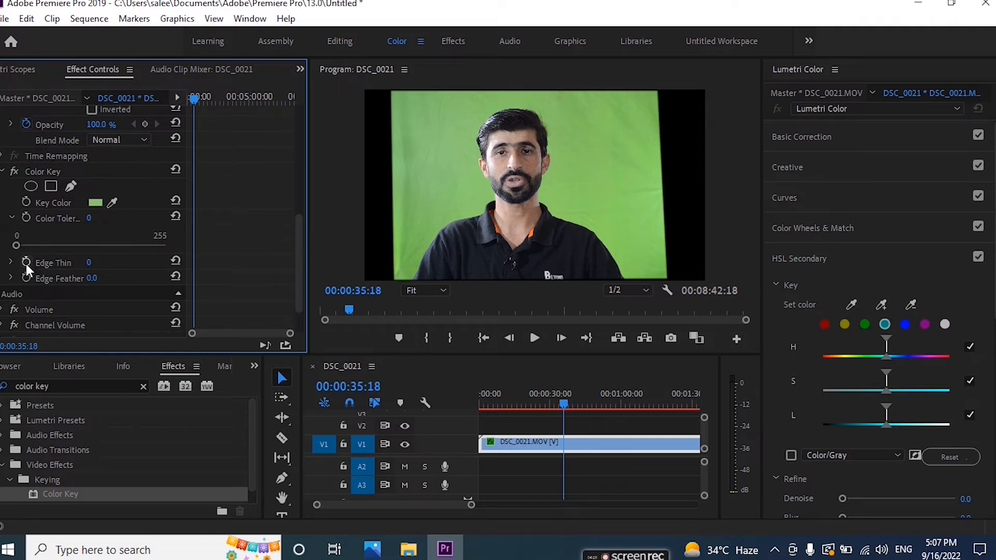
{"action": "left_click_drag", "start_coordinate": [16, 245], "coordinate": [48, 247]}
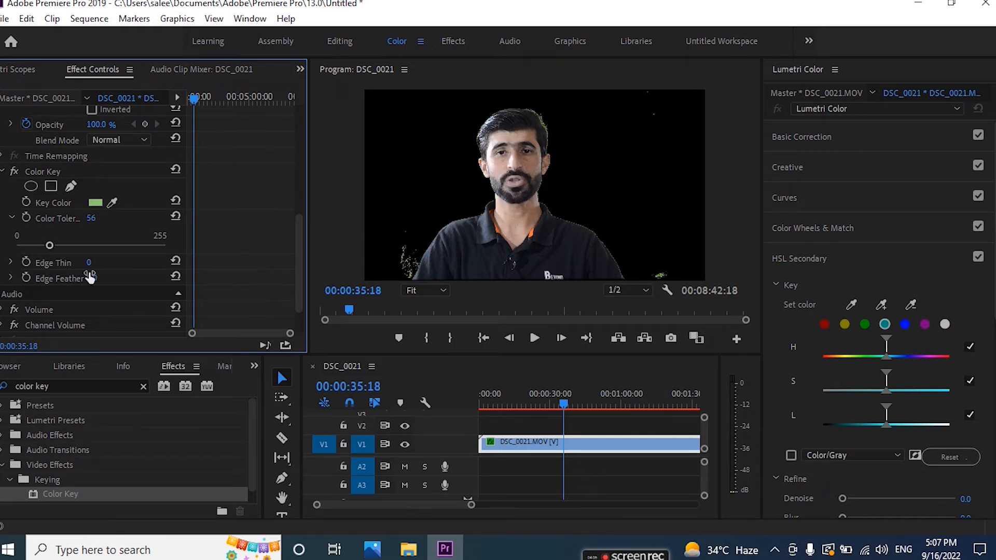
{"action": "left_click", "coordinate": [11, 261]}
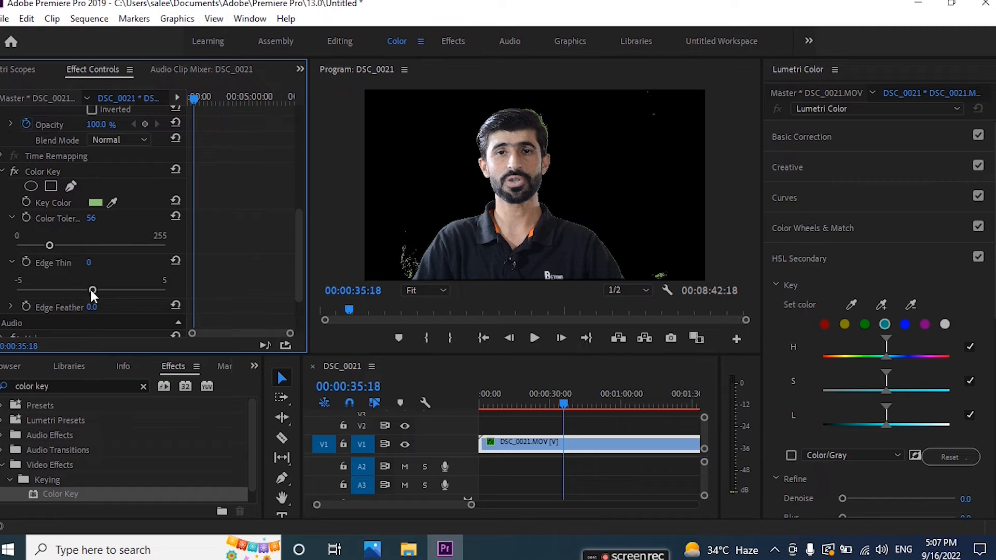
{"action": "left_click_drag", "start_coordinate": [81, 290], "coordinate": [103, 294]}
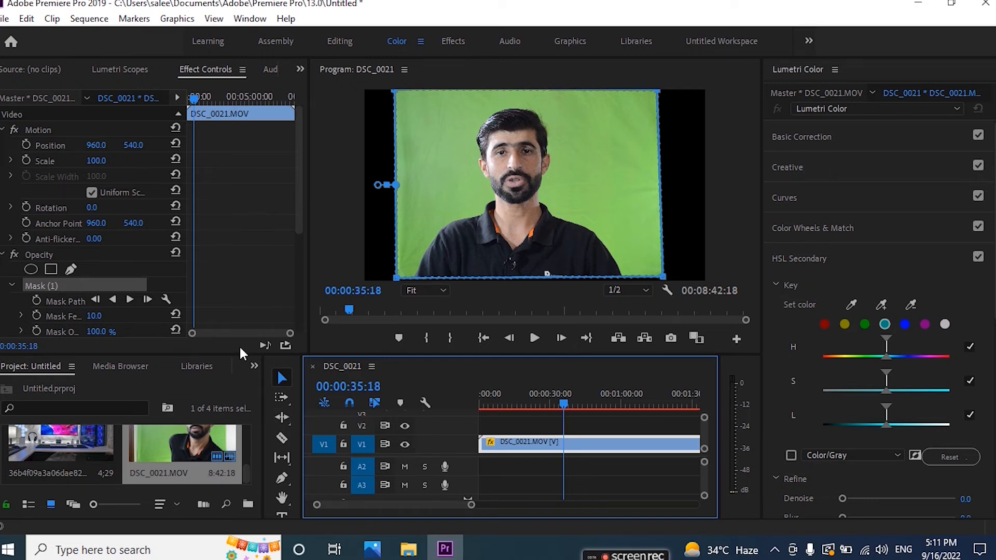
Step: Search the effects for "ultra" and apply Ultra Key to the DSC_0021.MOV clip
{"action": "left_click", "coordinate": [251, 367]}
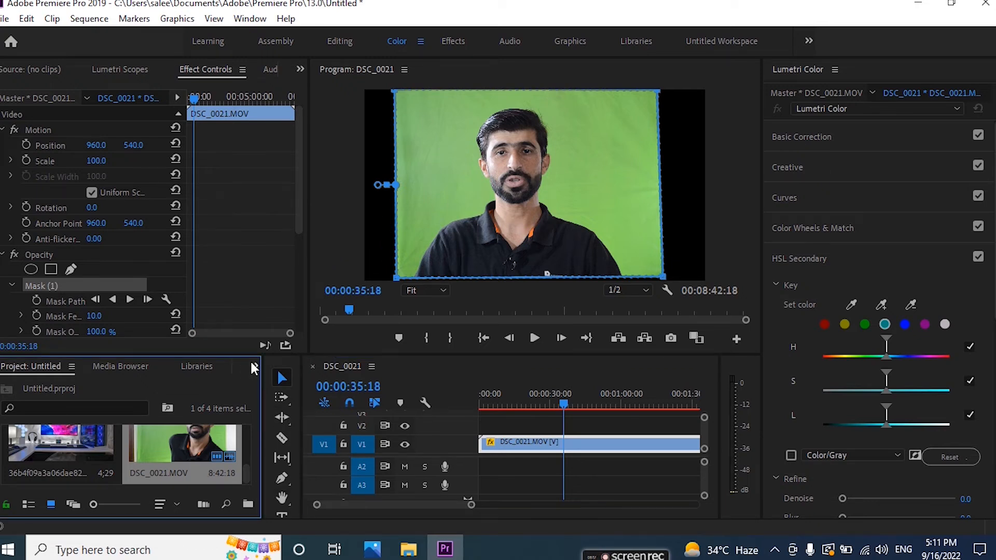
{"action": "left_click", "coordinate": [253, 365]}
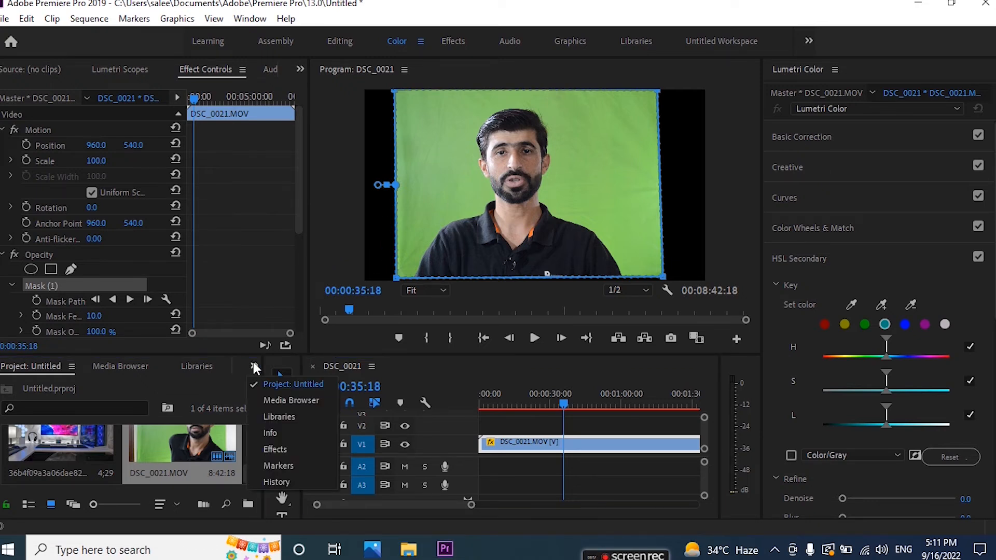
{"action": "left_click", "coordinate": [290, 450]}
{"action": "left_click", "coordinate": [88, 386]}
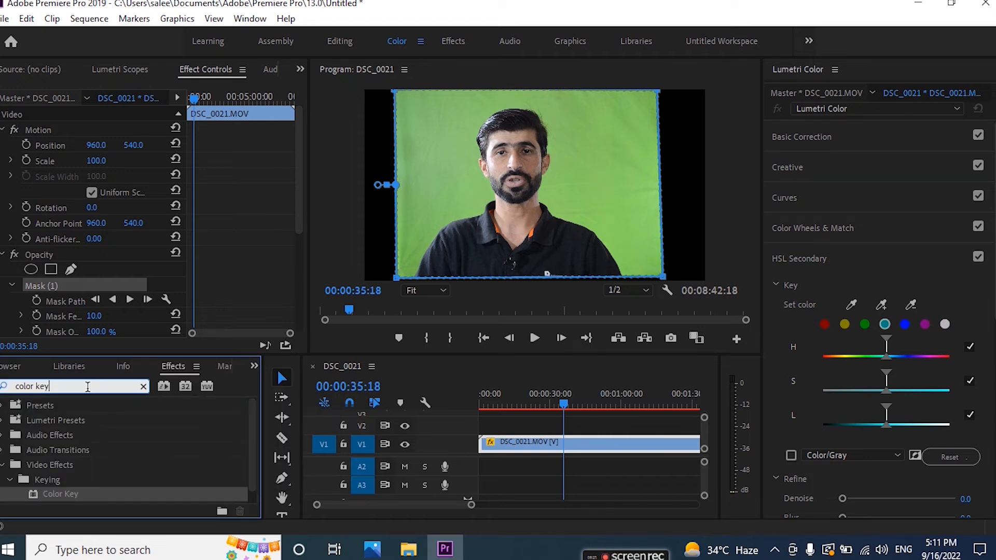
{"action": "key", "text": "BackSpace"}
{"action": "key", "text": "BackSpace"}
{"action": "key", "text": "BackSpace"}
{"action": "key", "text": "BackSpace"}
{"action": "key", "text": "BackSpace"}
{"action": "key", "text": "BackSpace"}
{"action": "key", "text": "BackSpace"}
{"action": "key", "text": "BackSpace"}
{"action": "key", "text": "BackSpace"}
{"action": "type", "text": "ultra"}
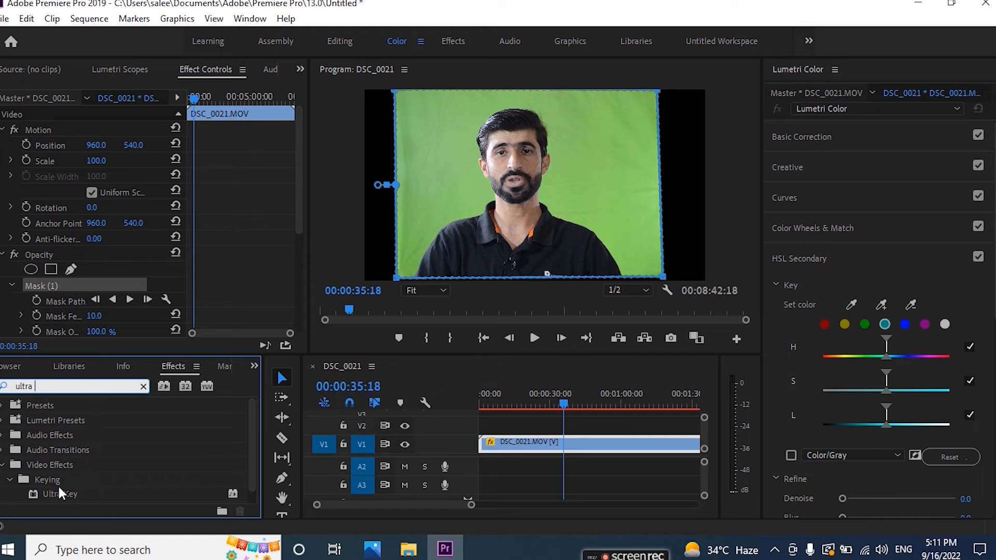
{"action": "left_click_drag", "start_coordinate": [61, 493], "coordinate": [532, 450]}
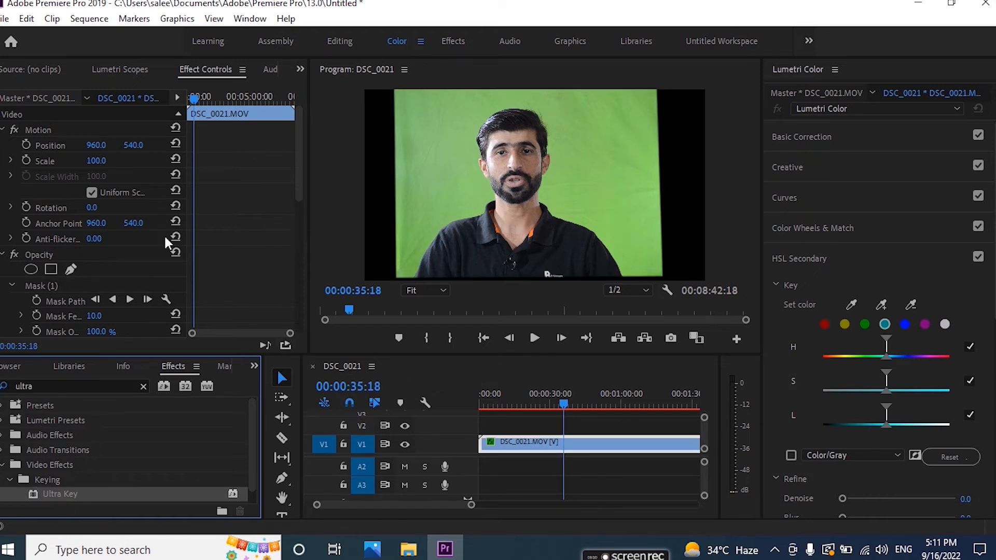
Step: Sample the green backdrop as the Ultra Key color and change the effect's Setting to Aggressive
{"action": "left_click_drag", "start_coordinate": [298, 160], "coordinate": [288, 259]}
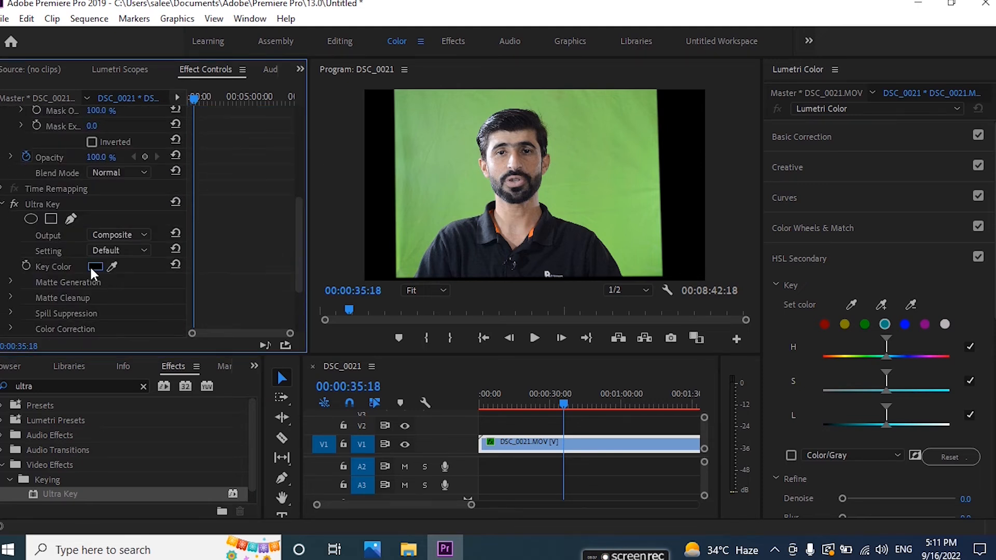
{"action": "left_click_drag", "start_coordinate": [113, 268], "coordinate": [459, 175]}
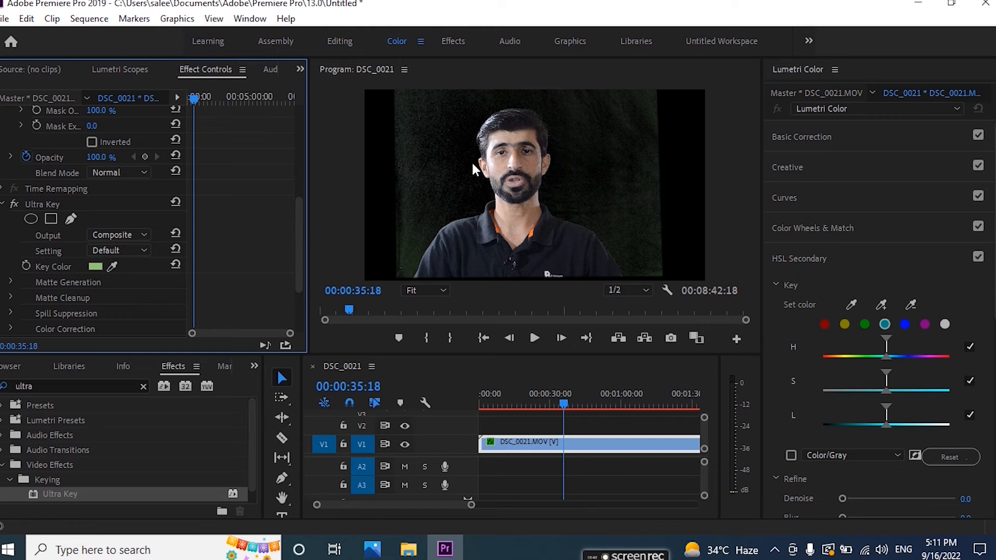
{"action": "left_click", "coordinate": [145, 253]}
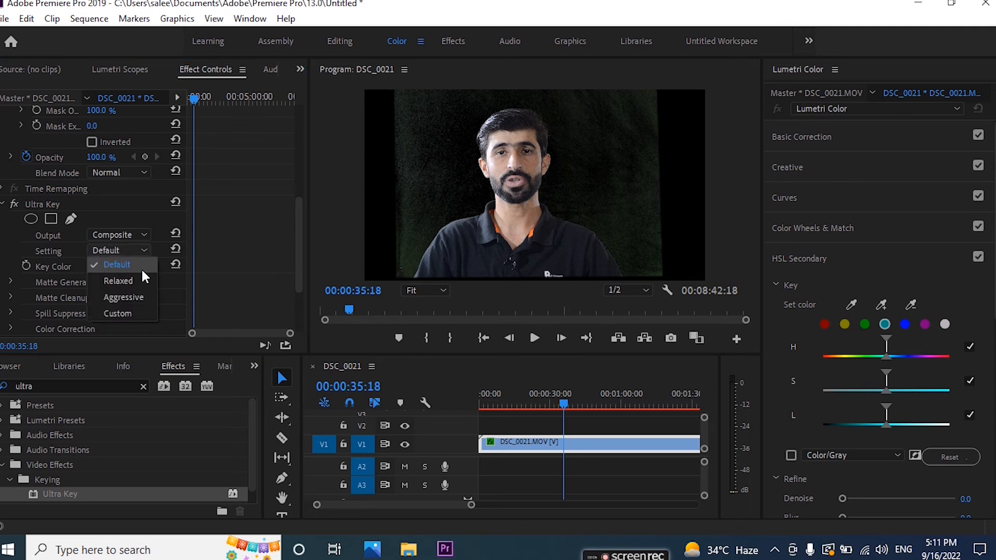
{"action": "left_click", "coordinate": [142, 299]}
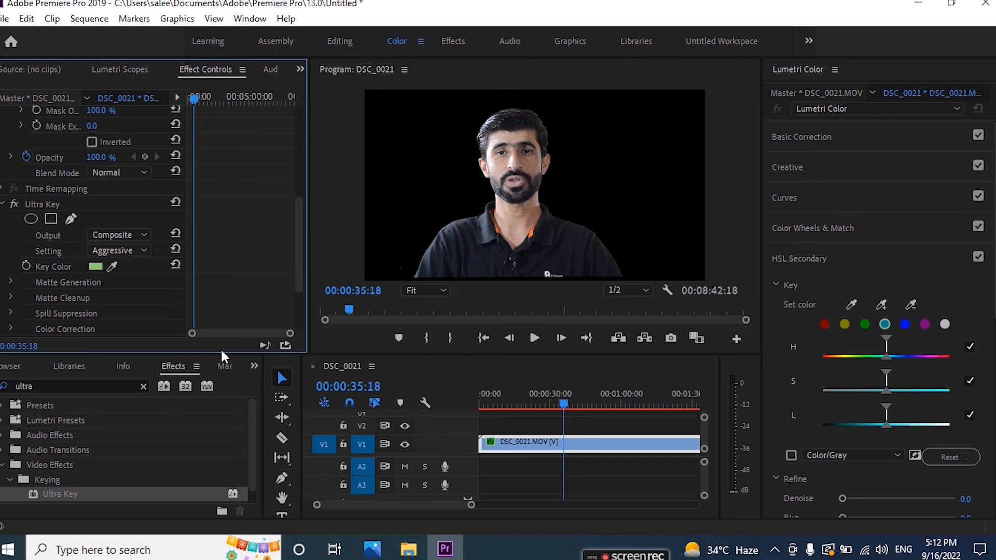
Step: Place the desk-setup background image on V2 beneath the keyed clip and move it to start at about 00:00:23:05
{"action": "left_click", "coordinate": [254, 367]}
{"action": "left_click", "coordinate": [271, 382]}
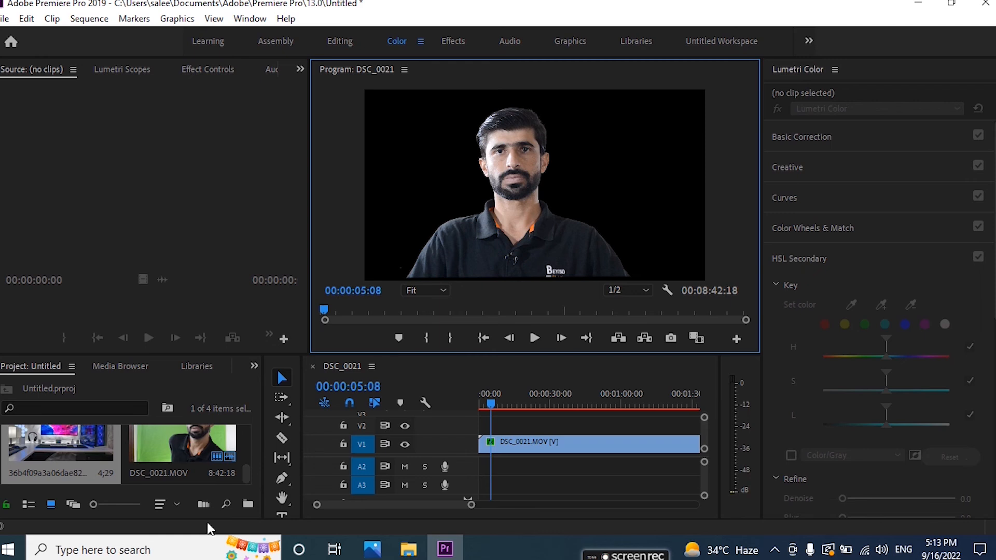
{"action": "left_click_drag", "start_coordinate": [45, 449], "coordinate": [485, 405]}
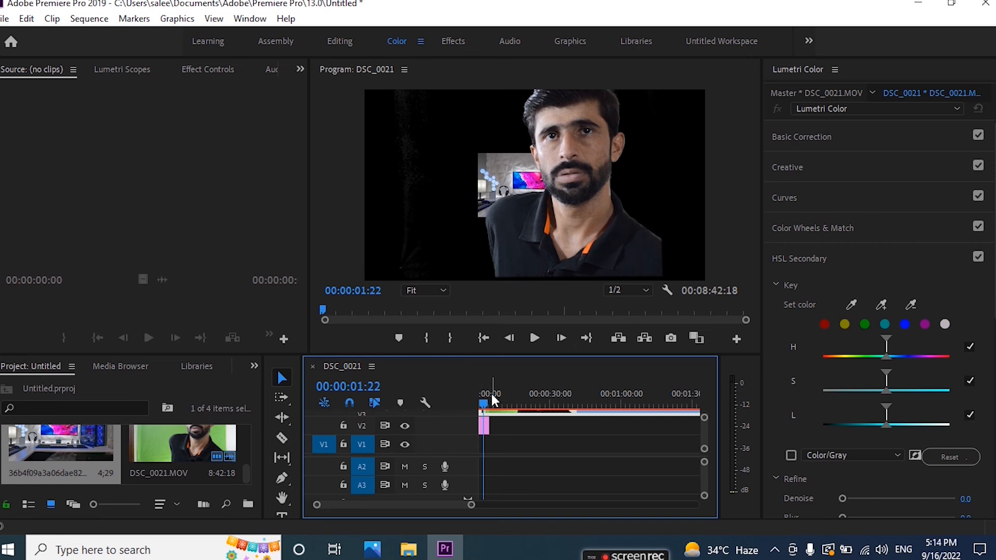
{"action": "left_click_drag", "start_coordinate": [490, 403], "coordinate": [539, 426]}
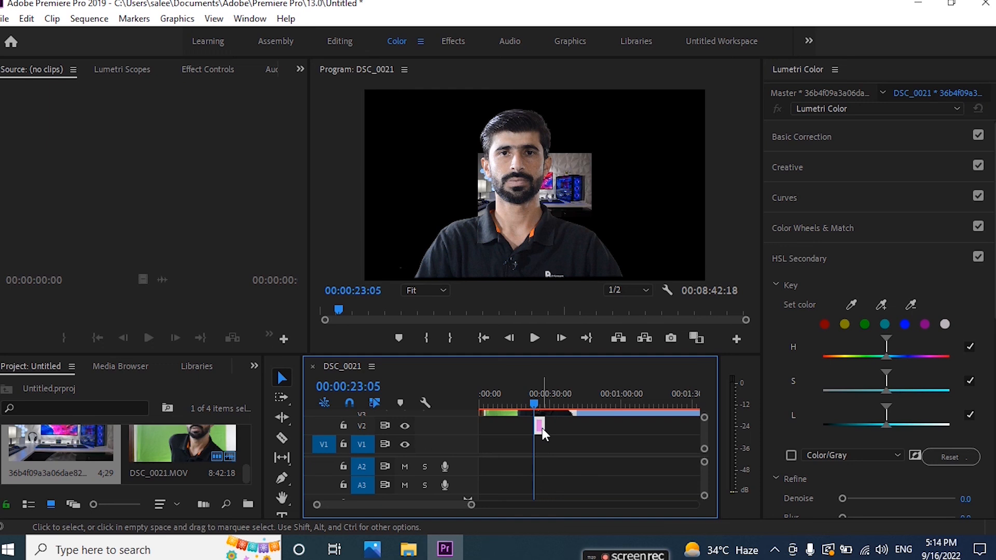
Step: Scale the background image to the frame size and extend the end of its clip on V2
{"action": "right_click", "coordinate": [543, 428]}
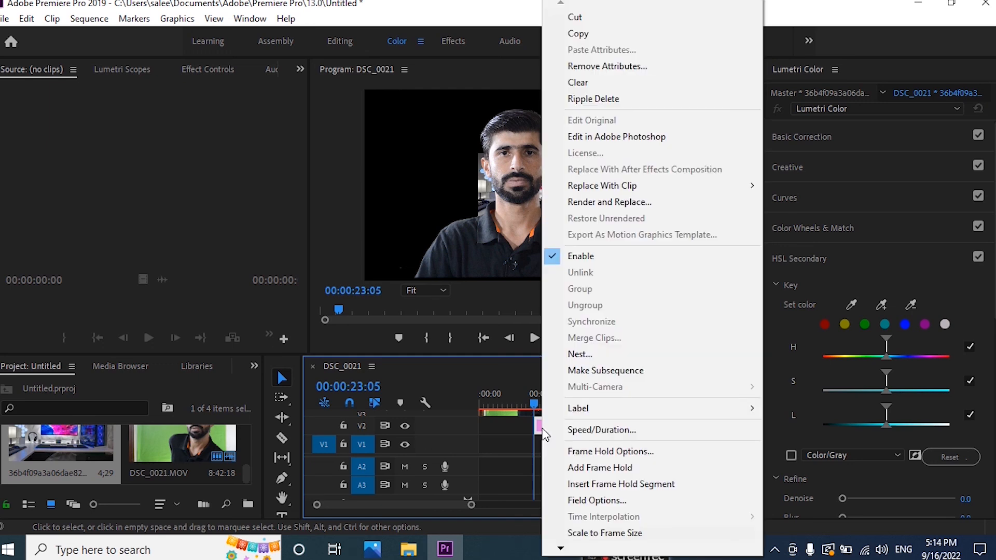
{"action": "left_click", "coordinate": [581, 536]}
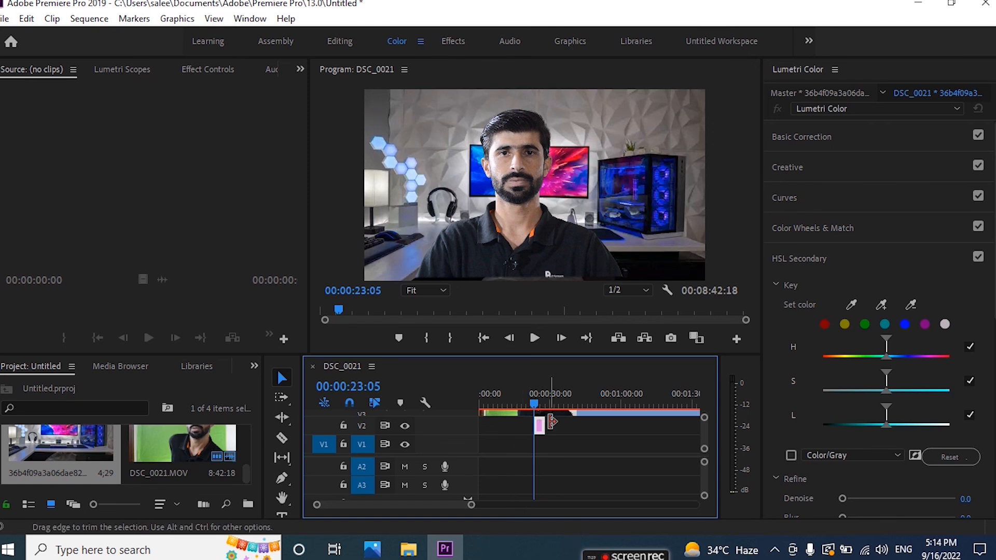
{"action": "left_click_drag", "start_coordinate": [544, 424], "coordinate": [641, 429]}
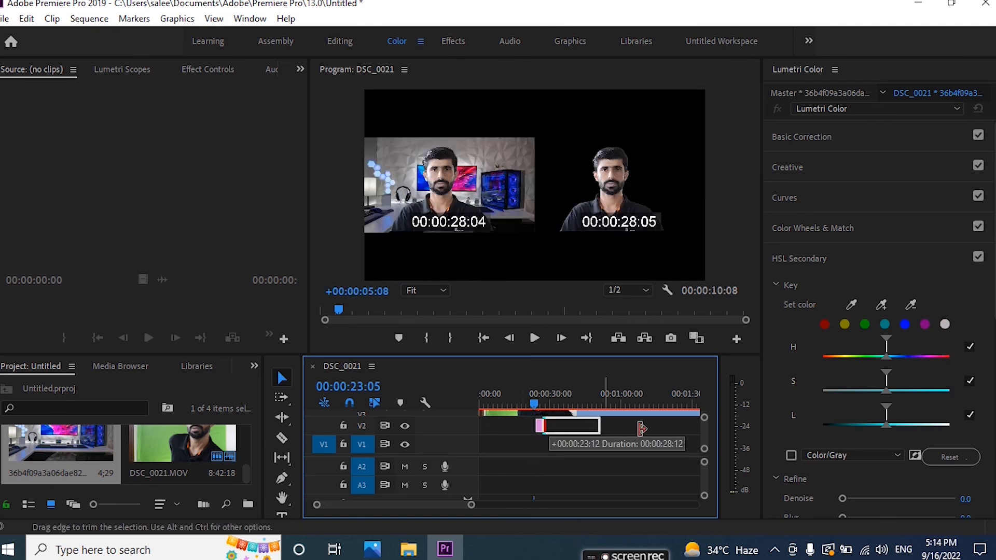